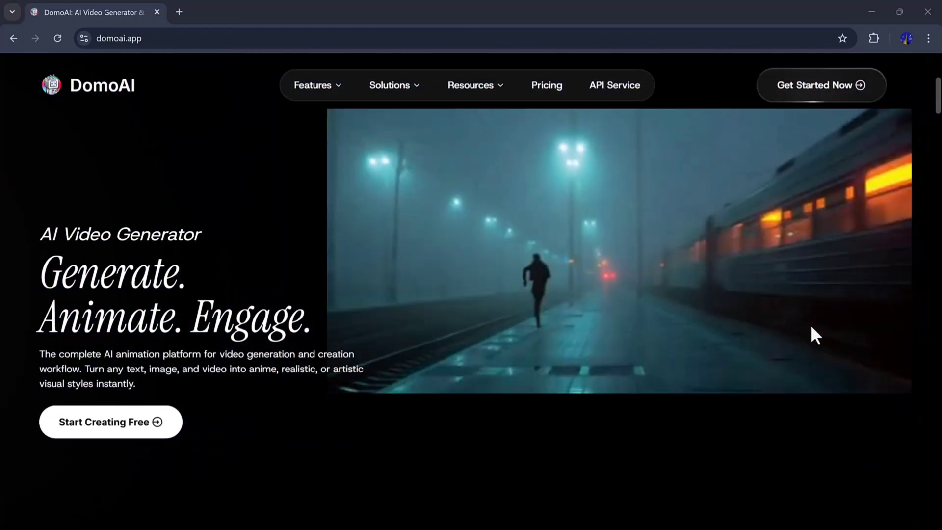
Scroll down through the domoai.app landing page's AI video and image feature sections
scroll(811, 325, "down", 2)
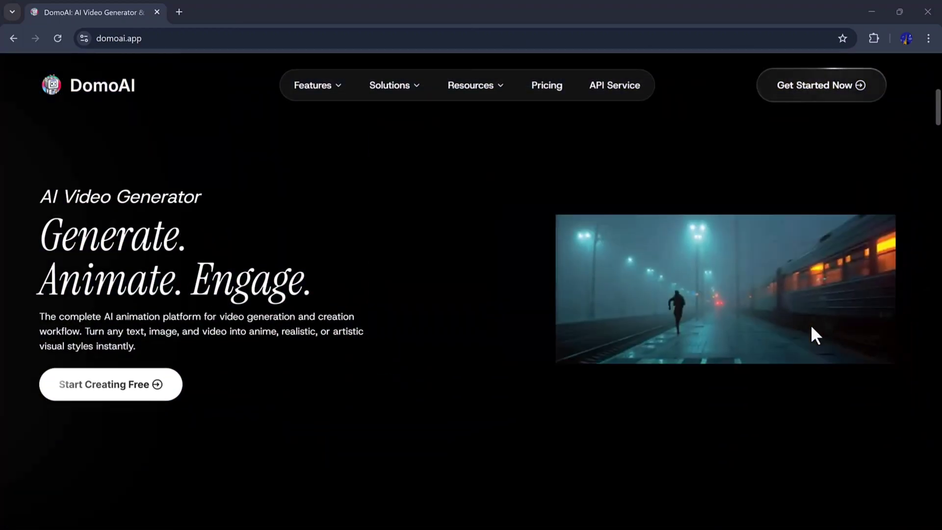
scroll(811, 325, "down", 2)
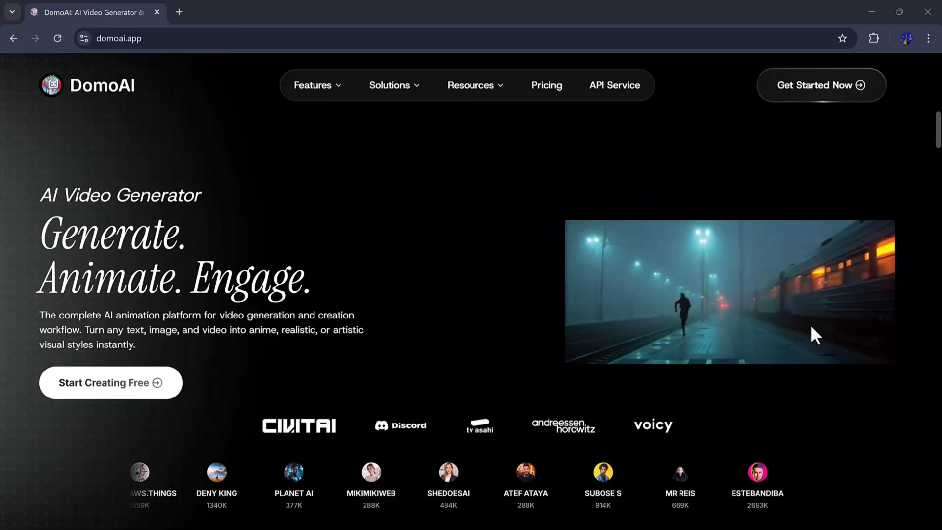
scroll(811, 325, "down", 5)
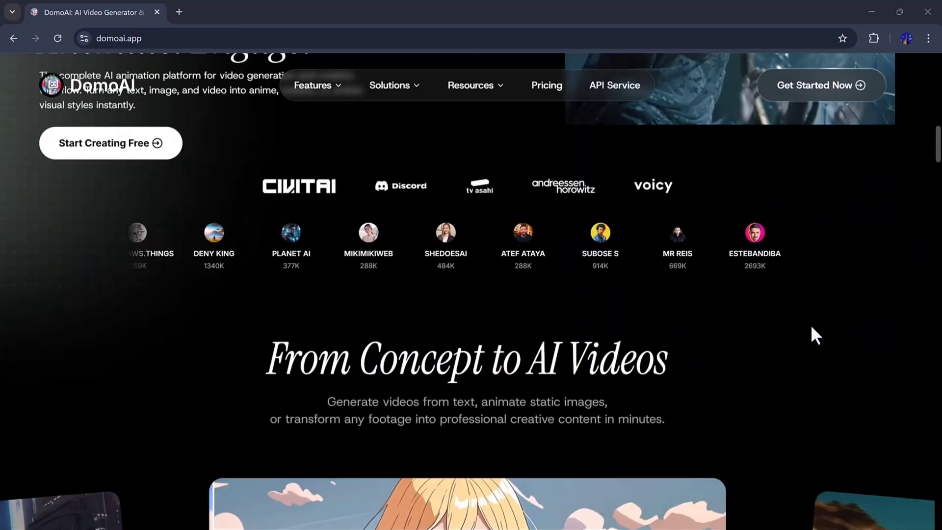
scroll(810, 325, "down", 4)
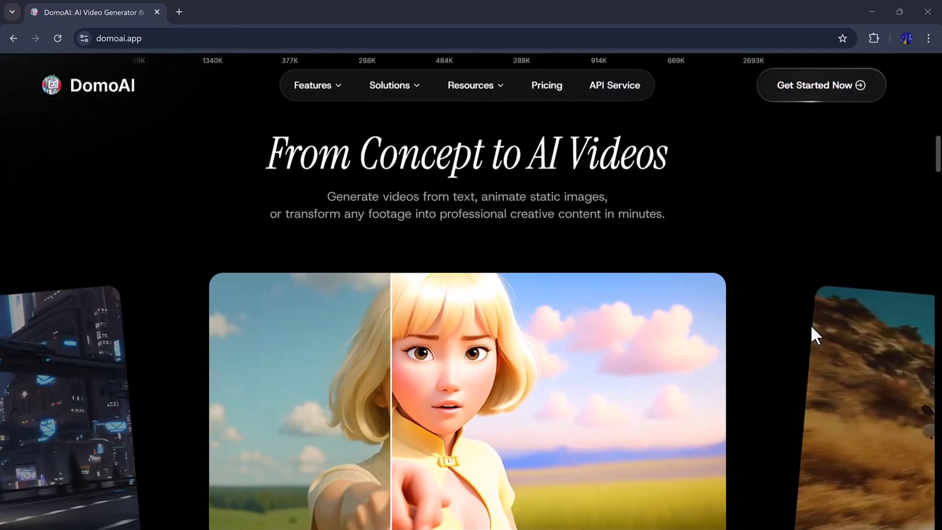
scroll(811, 325, "down", 7)
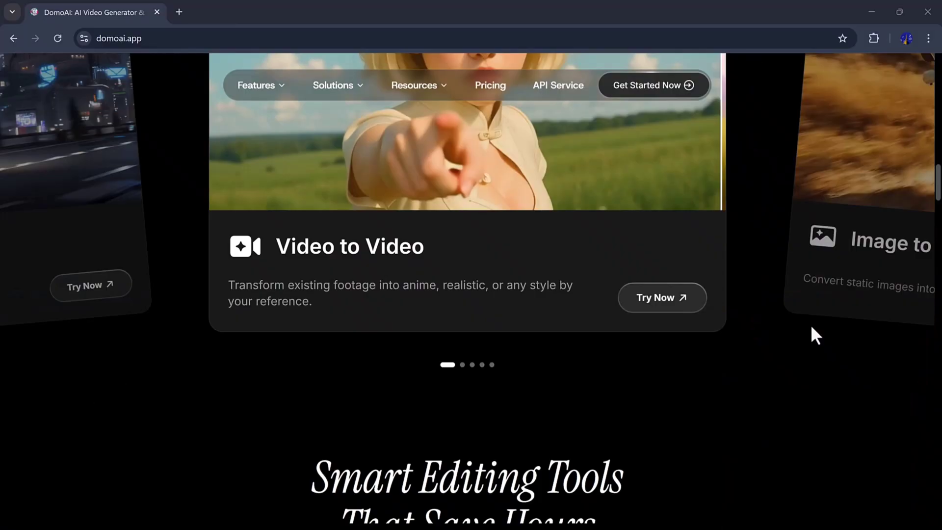
scroll(811, 325, "down", 3)
scroll(811, 325, "down", 3)
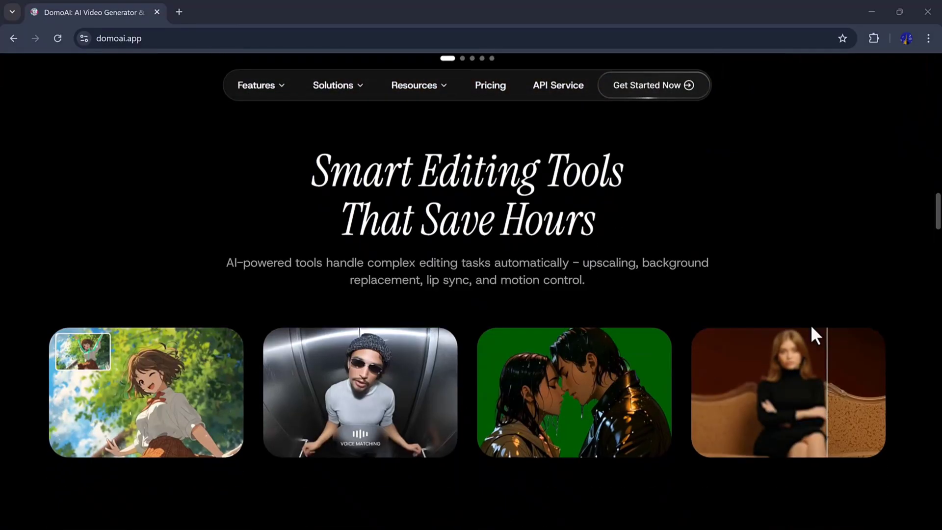
scroll(812, 328, "down", 6)
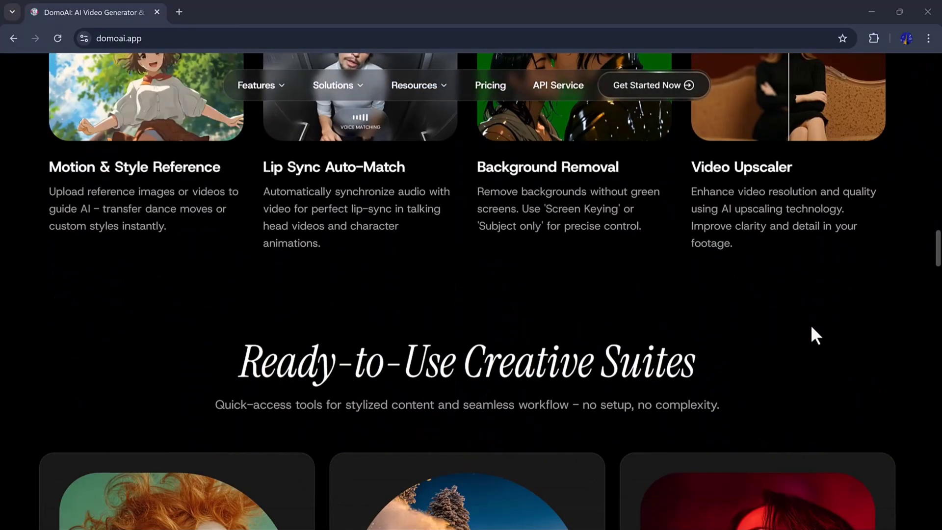
scroll(812, 327, "down", 5)
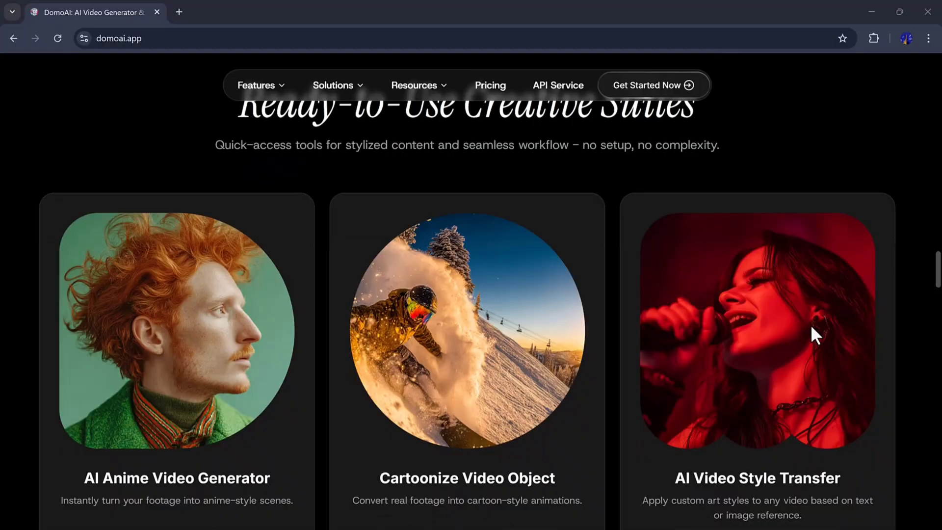
scroll(812, 328, "down", 9)
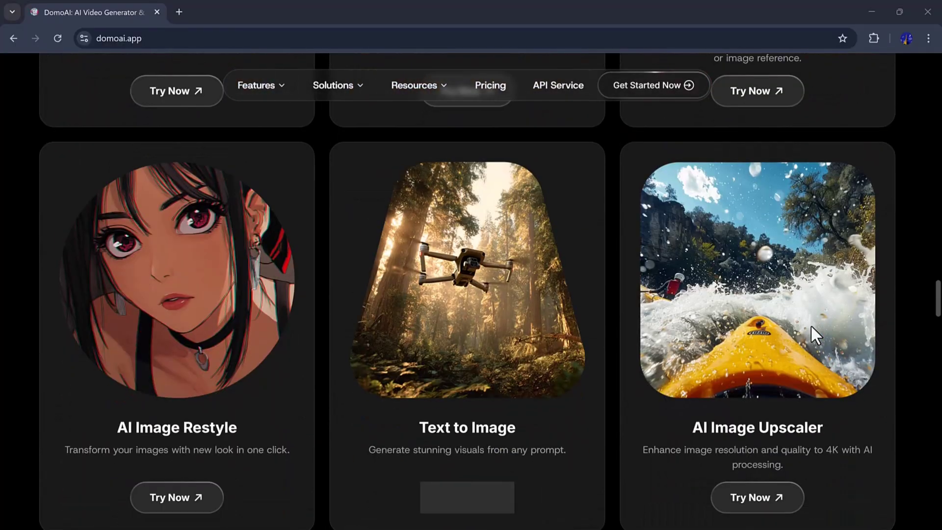
scroll(810, 325, "down", 6)
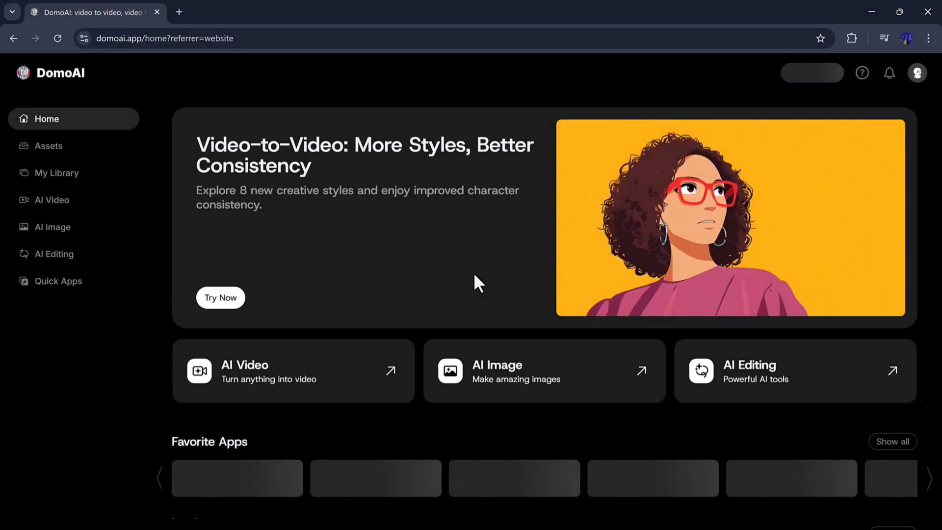
Browse the full Quick Apps catalogue, then go back to the signed-in Home page
scroll(474, 278, "down", 3)
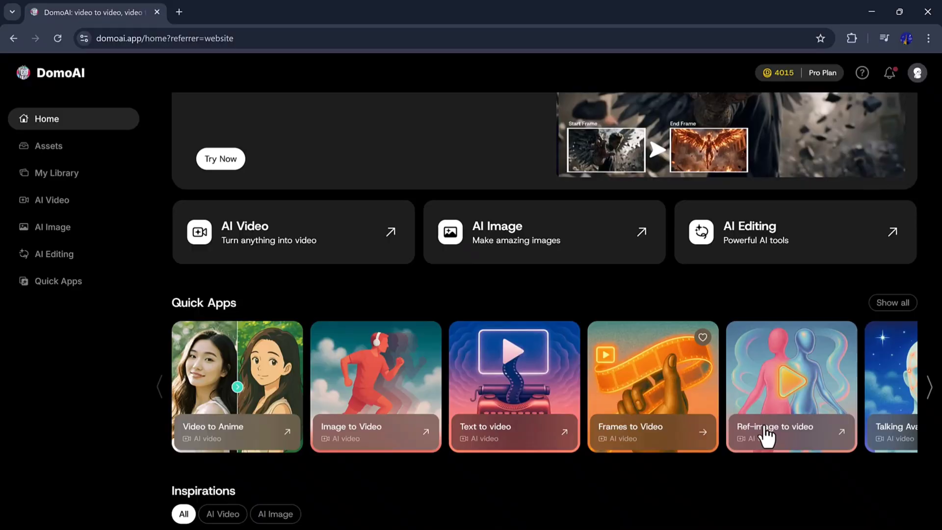
scroll(773, 437, "down", 2)
scroll(774, 435, "up", 1)
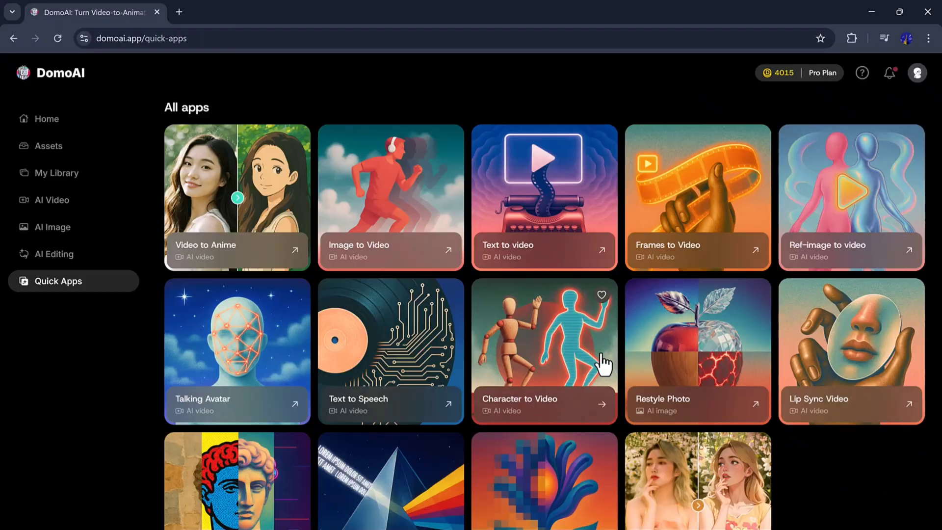
scroll(599, 362, "down", 2)
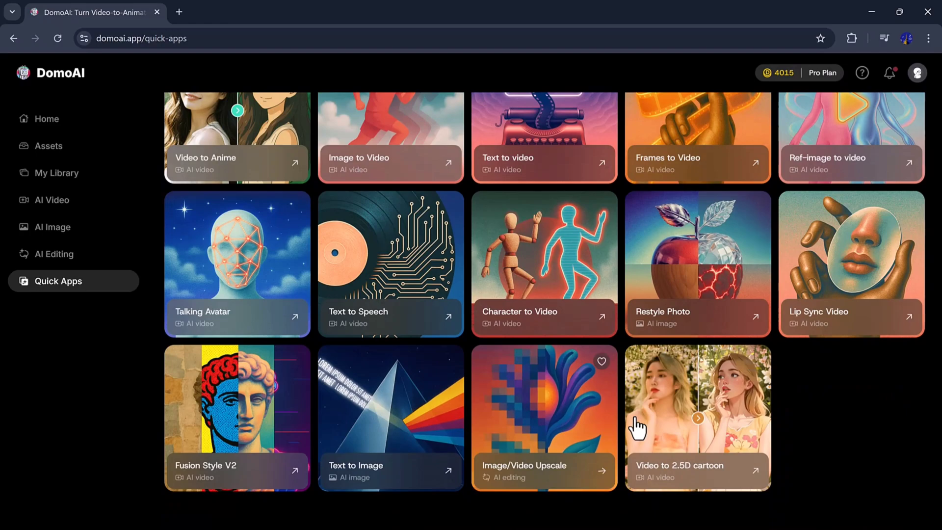
scroll(505, 294, "up", 2)
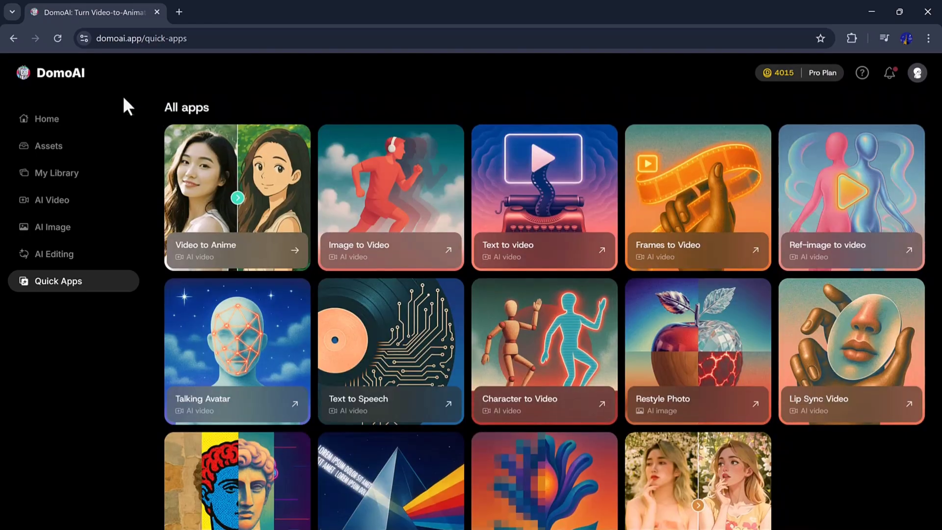
left_click(61, 120)
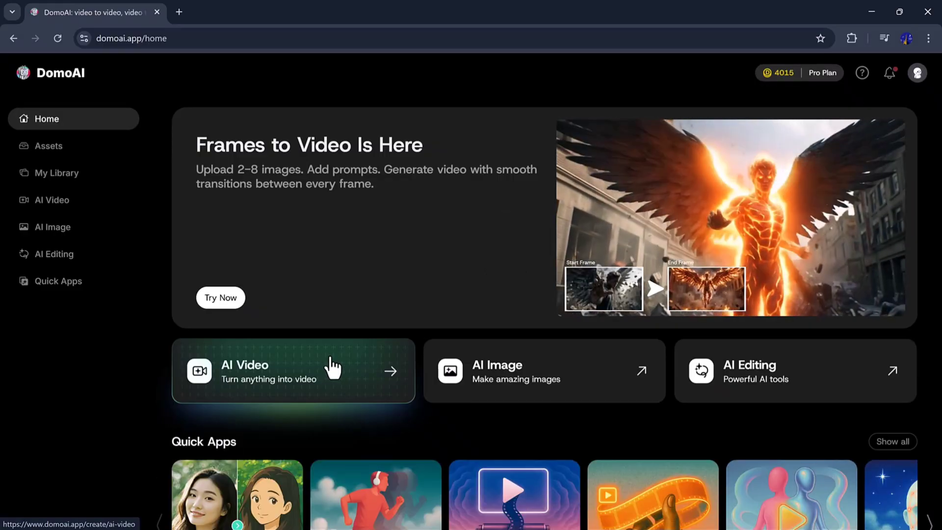
Open AI Video and upload the elephant photo as the source image
left_click(333, 368)
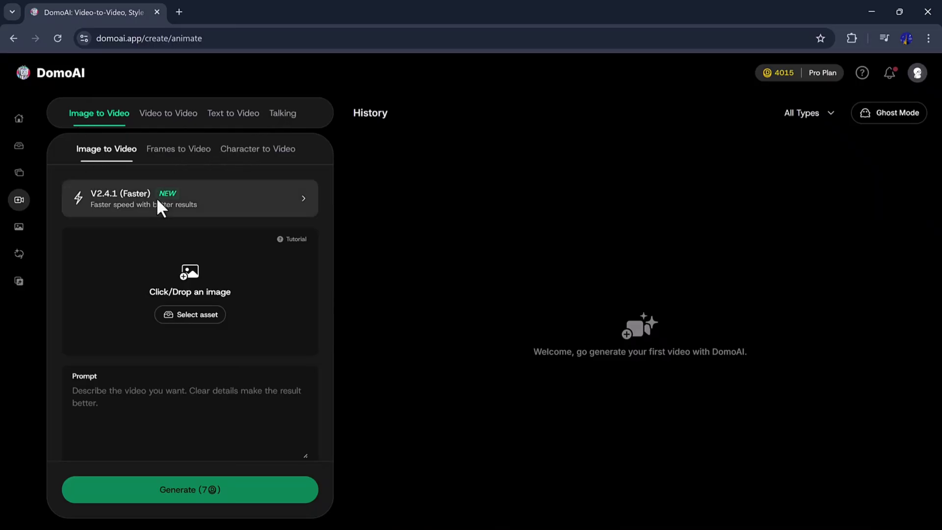
left_click(172, 256)
double_click(363, 169)
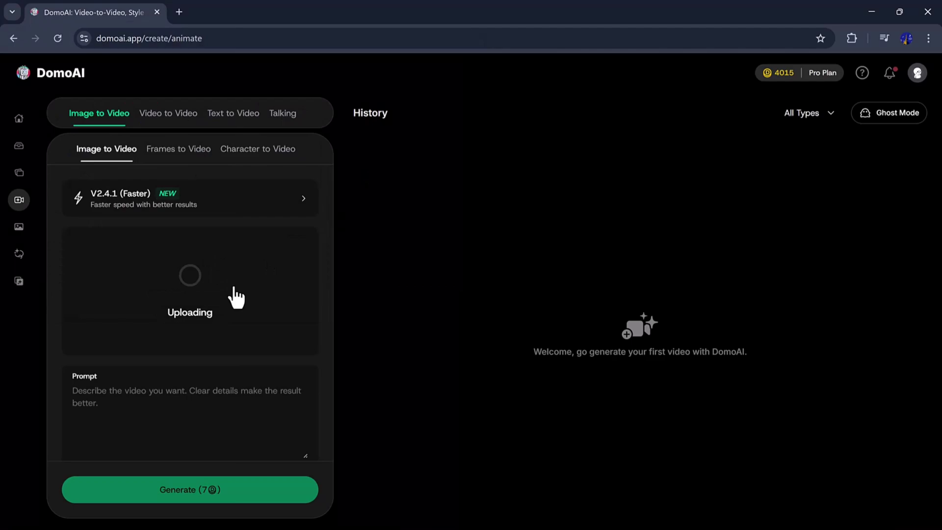
Paste the wildlife motion prompt and generate a 5s Image to Video clip without a template
right_click(154, 390)
left_click(230, 240)
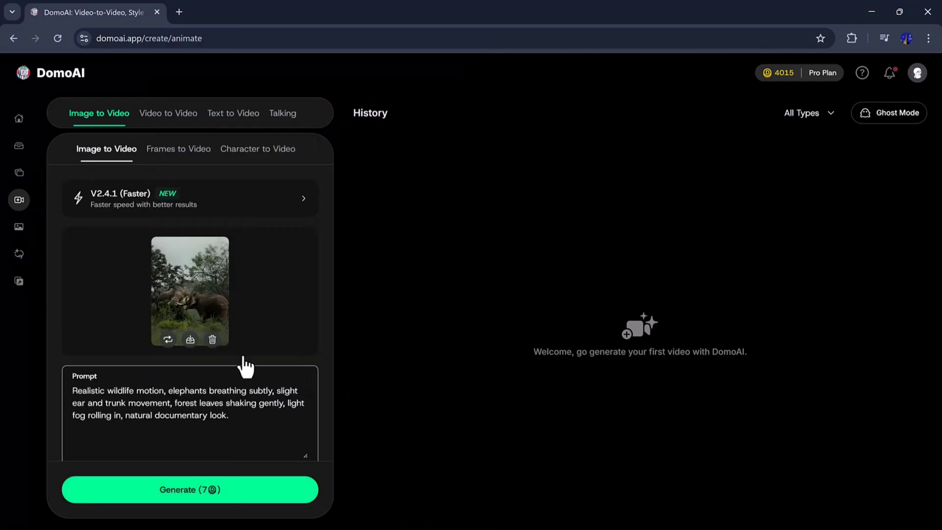
scroll(242, 405, "down", 3)
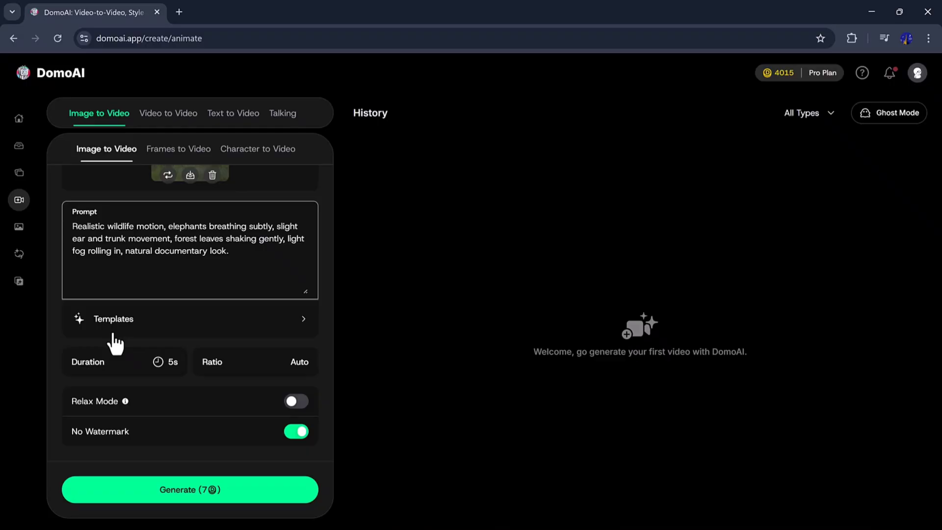
left_click(194, 331)
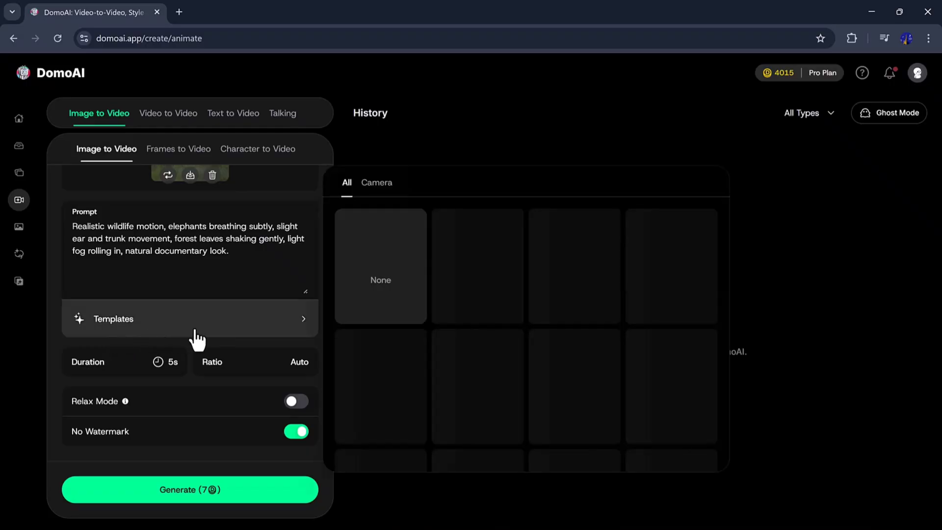
left_click(450, 144)
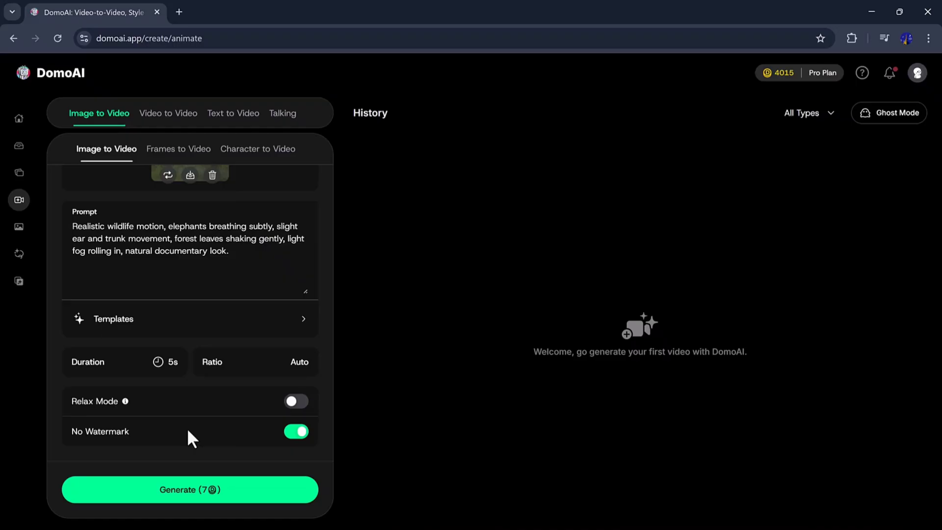
left_click(187, 498)
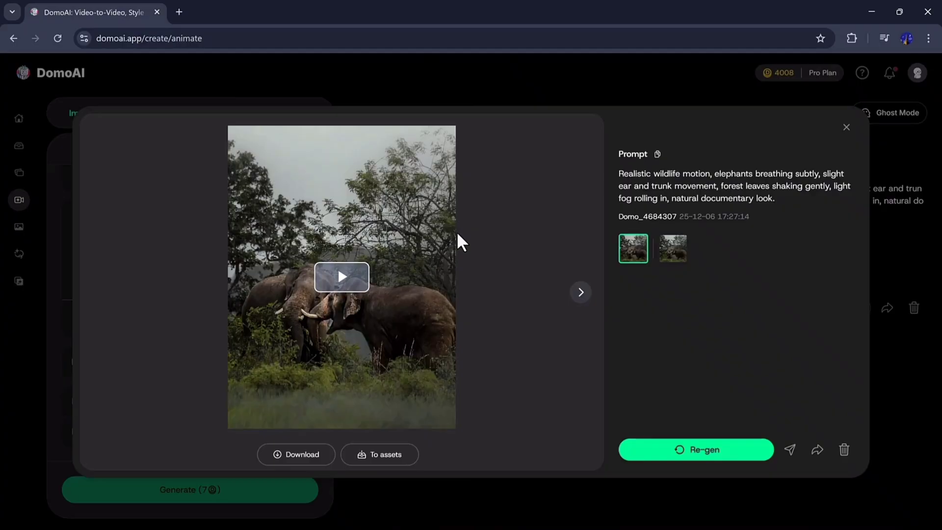
Close the elephant video preview to return to the Image to Video page
key("Escape")
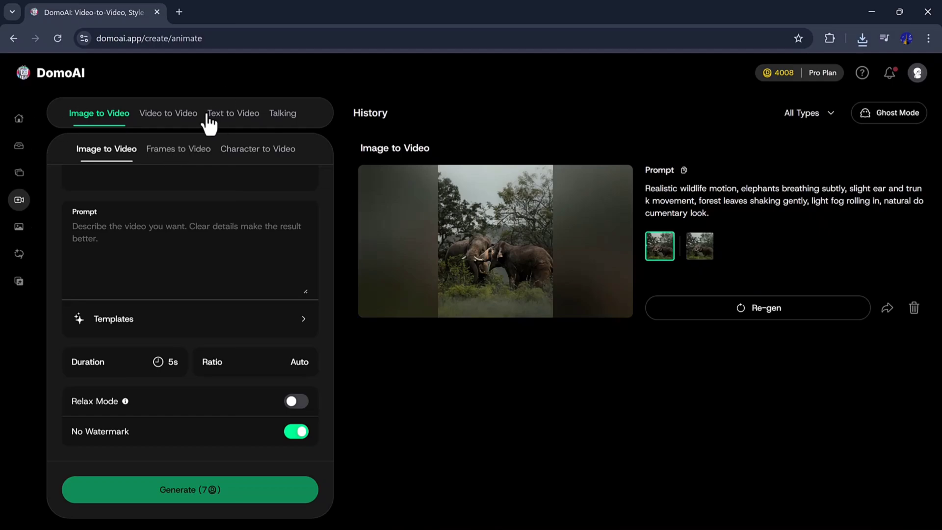
In Character to Video, upload the office reference video and paste the girl-dancing-in-the-rain prompt
left_click(241, 149)
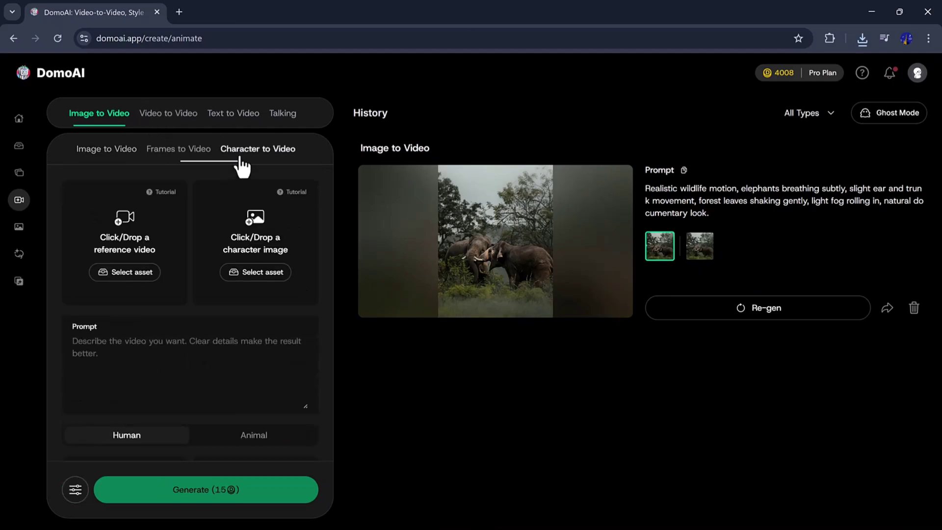
left_click(137, 244)
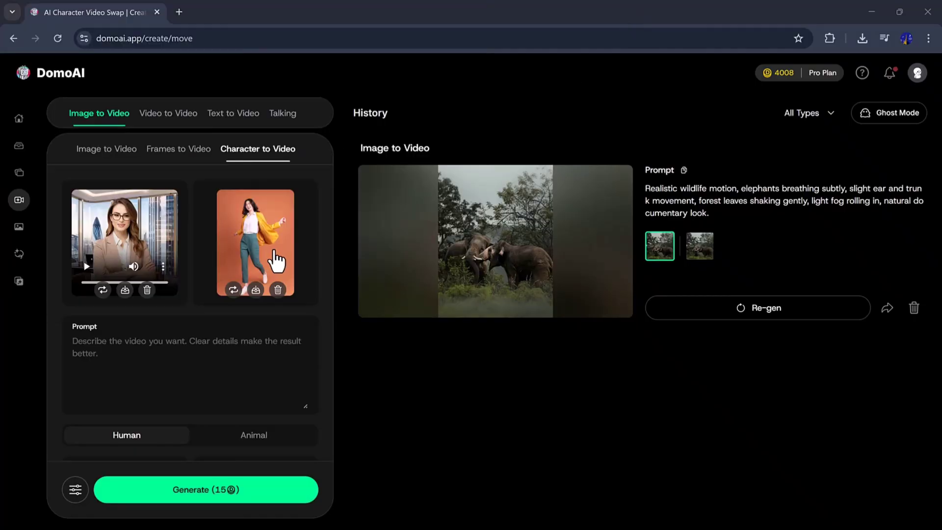
left_click(140, 340)
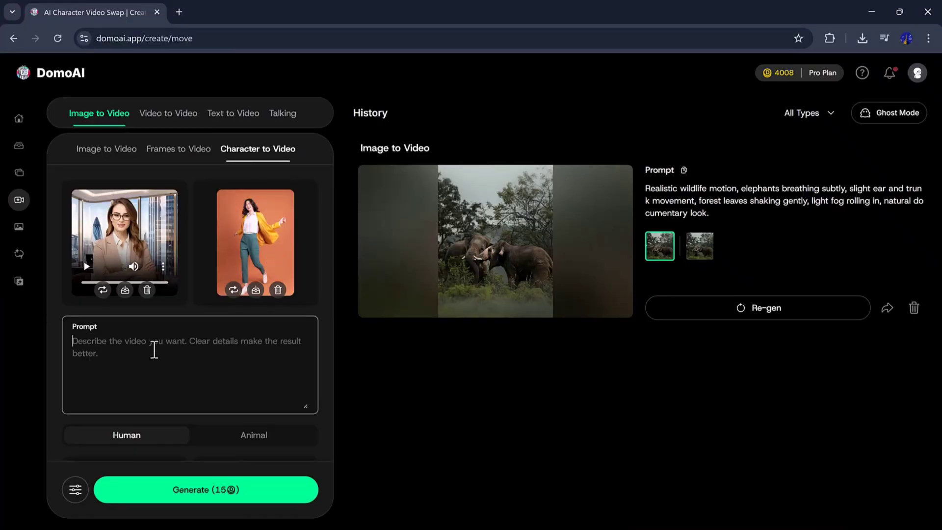
type("the")
left_click_drag(143, 364, 60, 352)
right_click(148, 366)
left_click(217, 222)
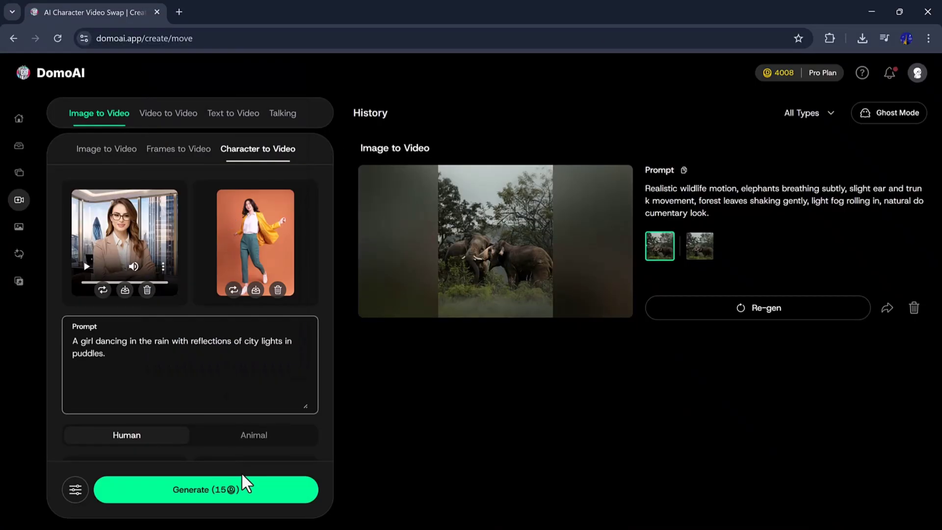
Keep the subject type as Human, generate the clip, and close its preview
scroll(254, 439, "down", 3)
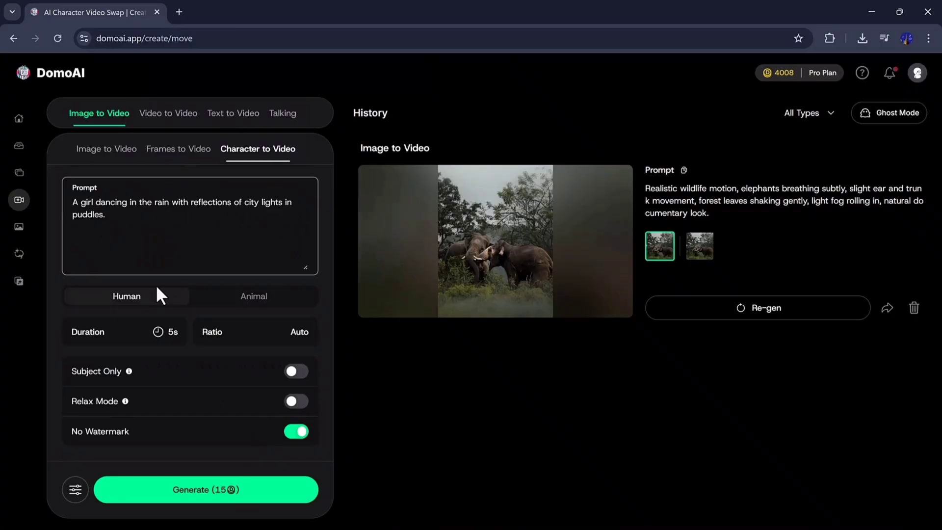
left_click(135, 300)
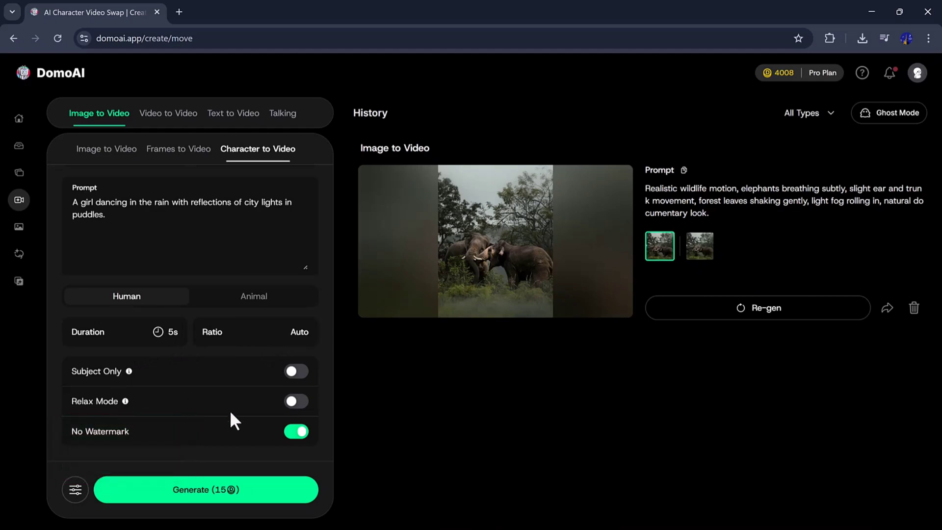
left_click(249, 491)
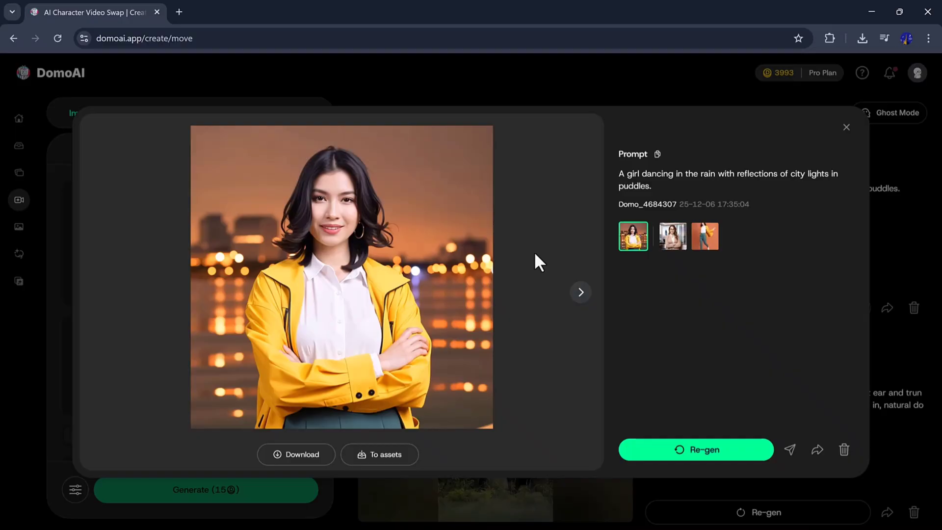
key("Escape")
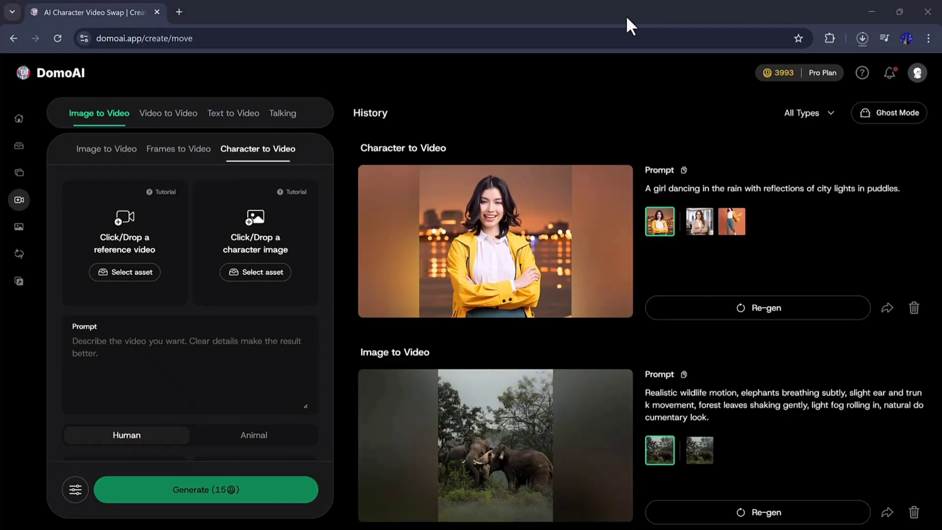
In Video to Video, upload the wedding video from the Downloads folder
left_click(176, 116)
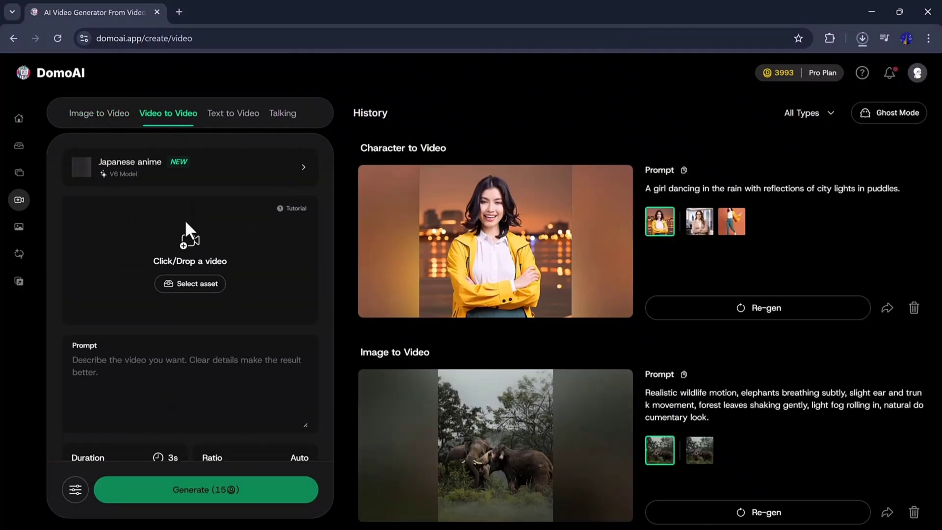
left_click(189, 241)
left_click(65, 157)
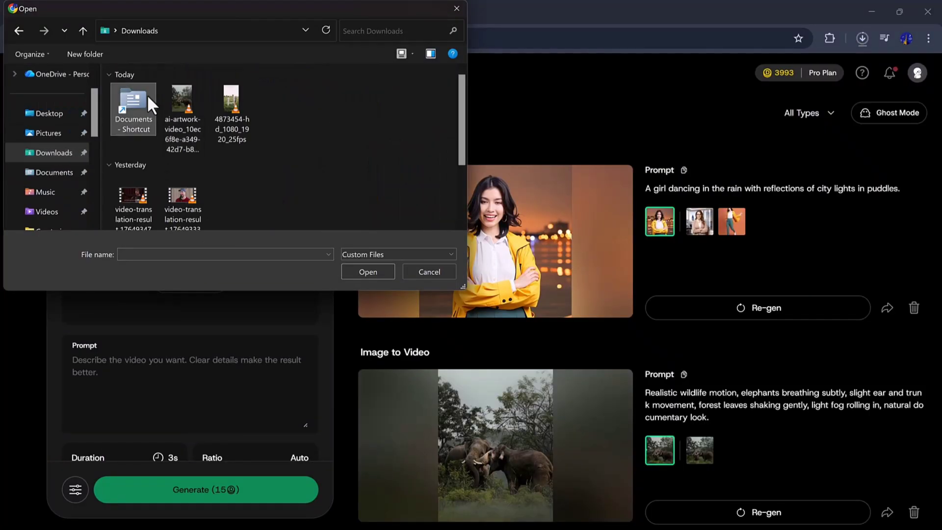
double_click(146, 94)
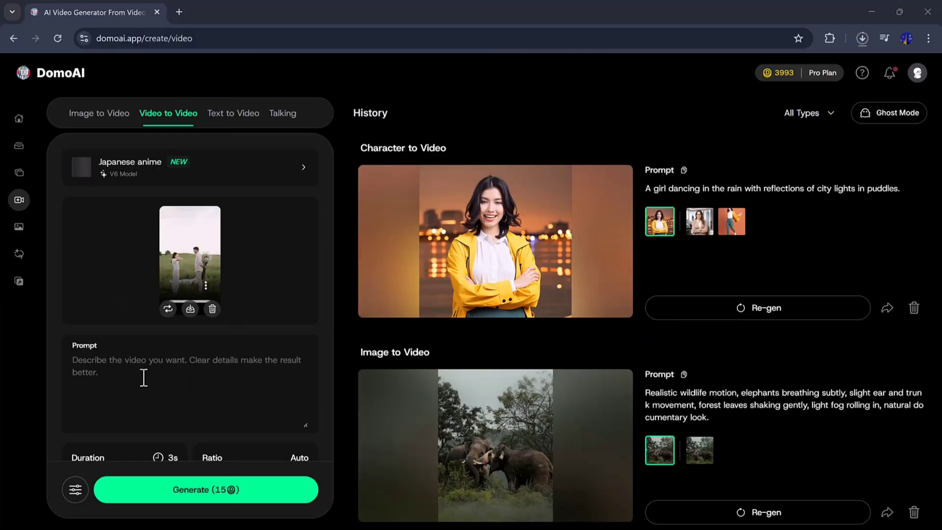
Enter the Japanese anime 'more romantic and happy' prompt, generate, and preview the result
left_click(143, 369)
type("this video more romantic and happy")
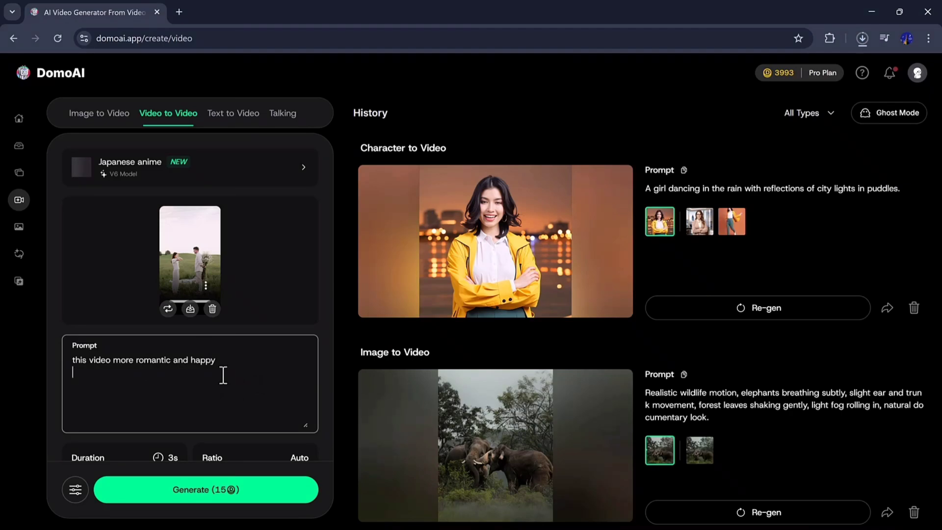
scroll(223, 376, "down", 2)
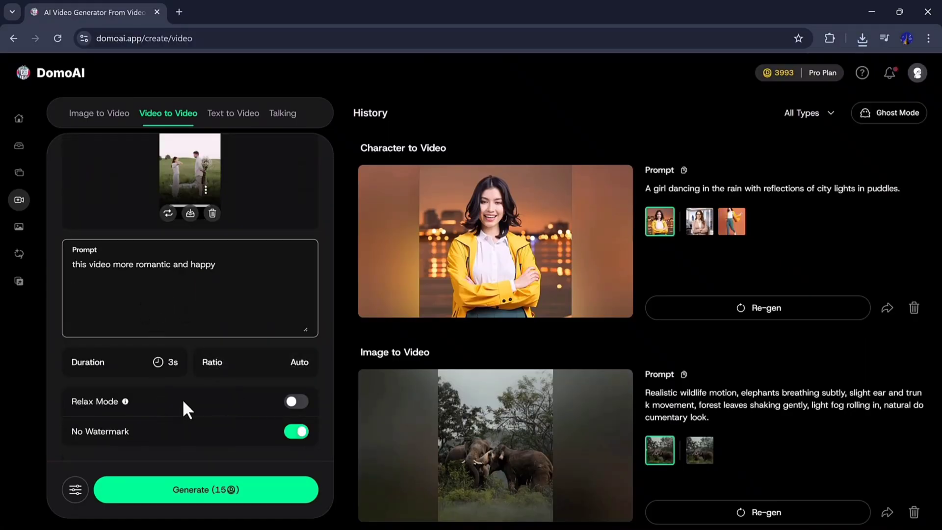
left_click(176, 493)
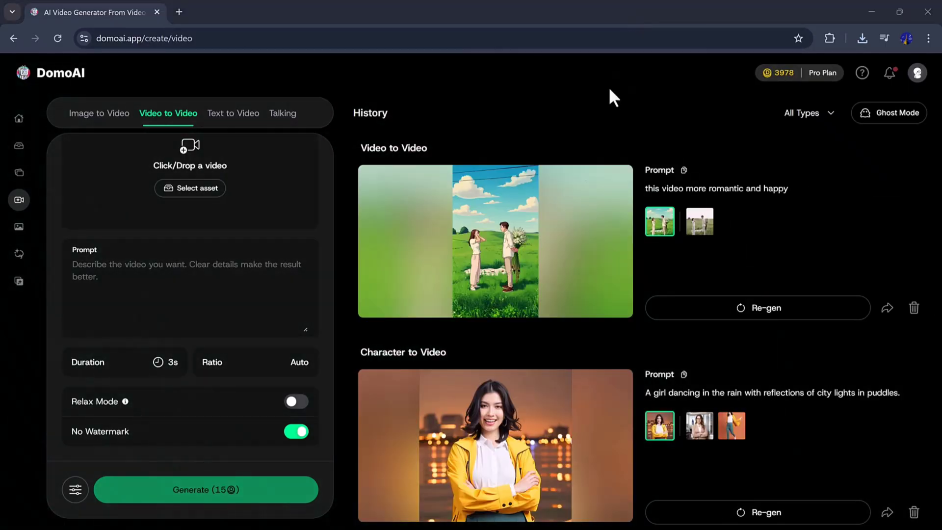
left_click(496, 275)
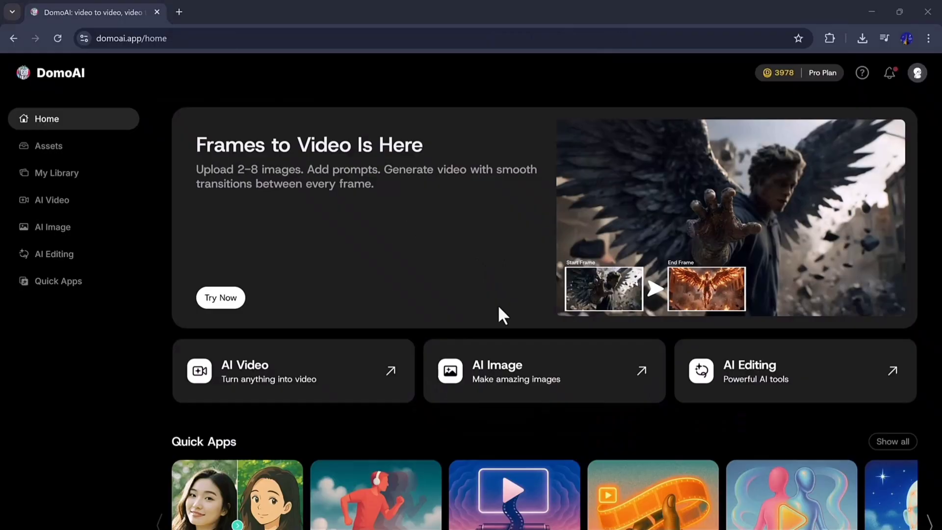
In Text to Image, paste the mystical fog prompt and generate four images
left_click(581, 382)
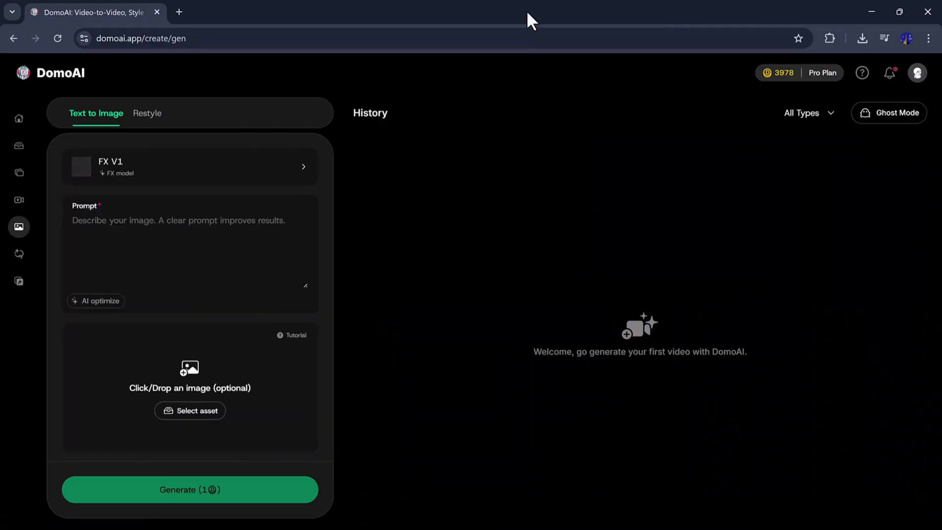
right_click(198, 228)
left_click(252, 361)
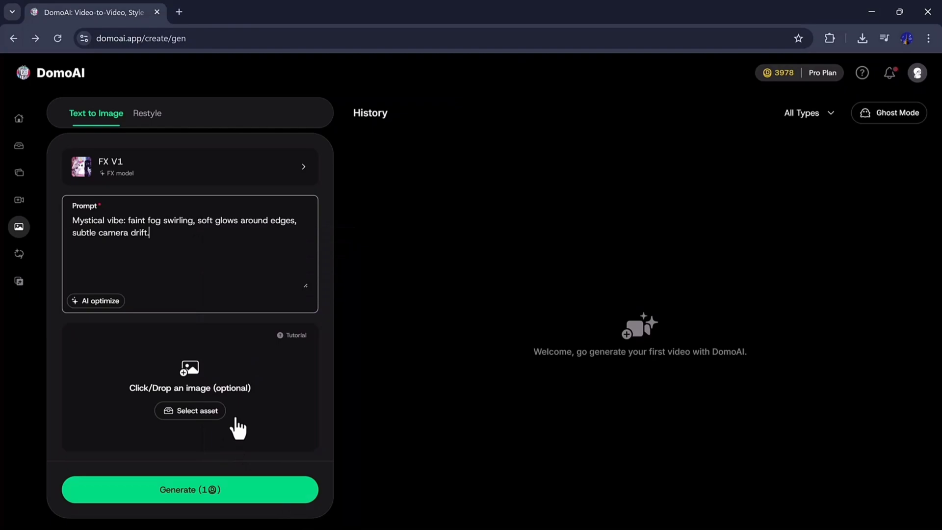
scroll(236, 419, "down", 2)
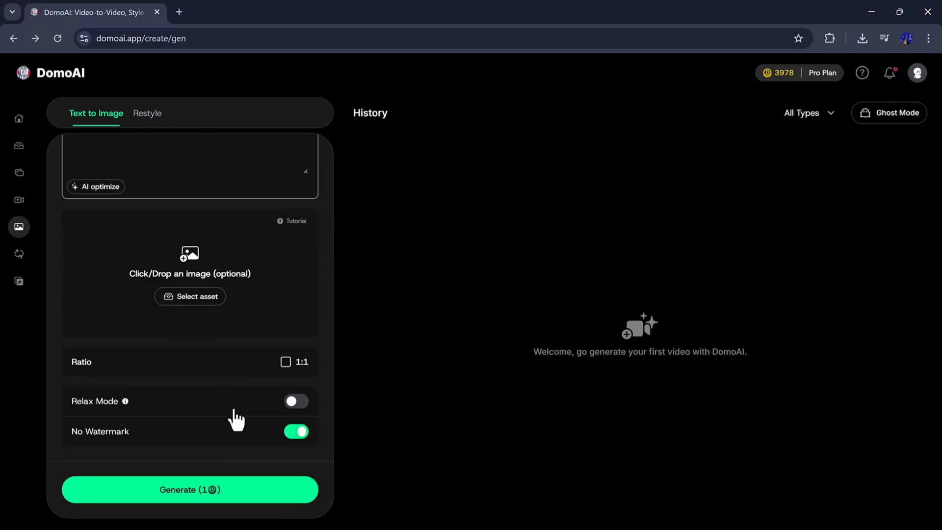
left_click(221, 497)
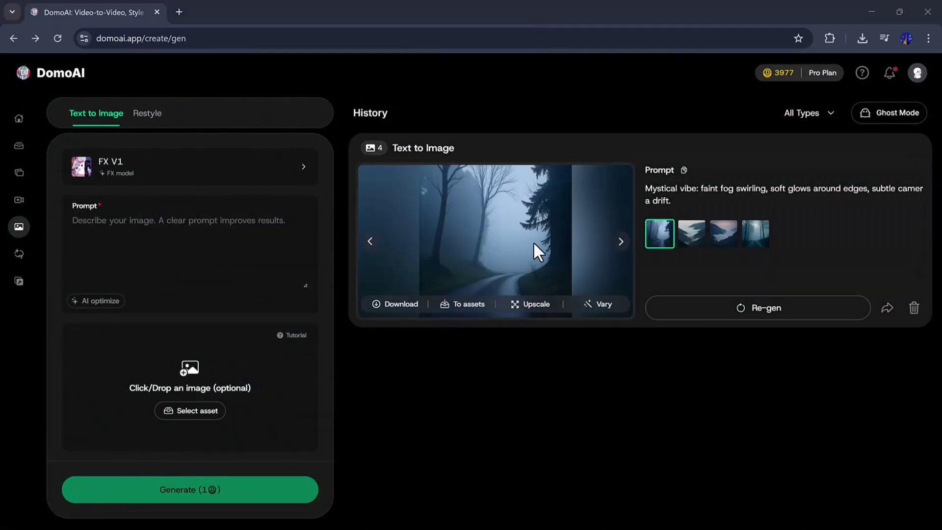
Download the first image and the fourth image, the foggy forest road
left_click(423, 304)
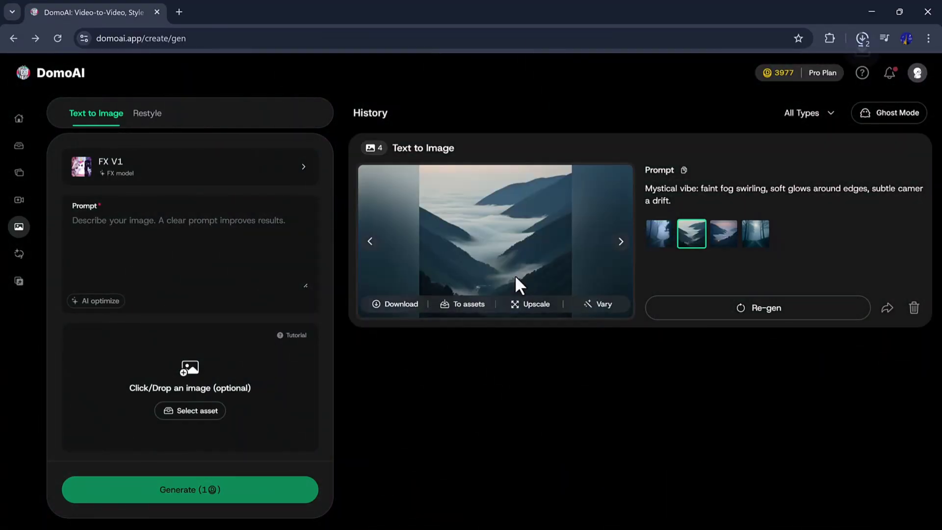
left_click(717, 236)
left_click(765, 236)
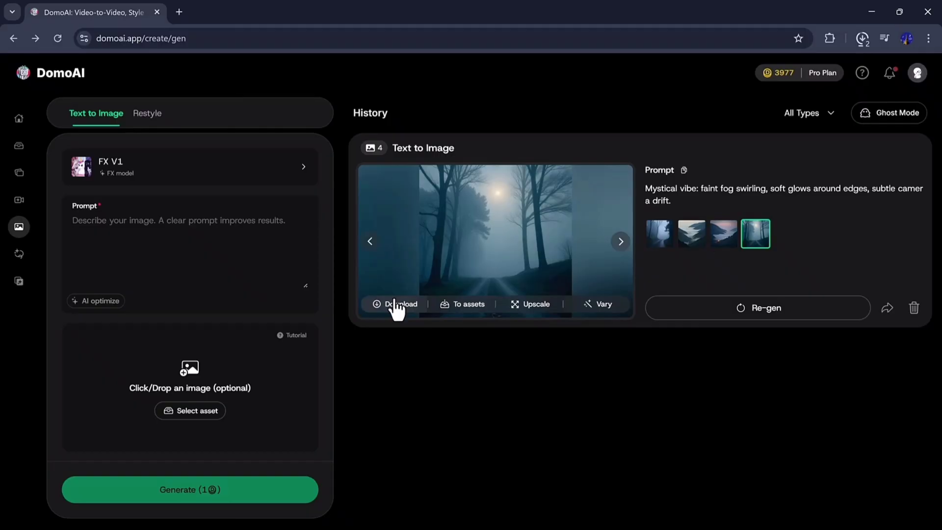
left_click(396, 304)
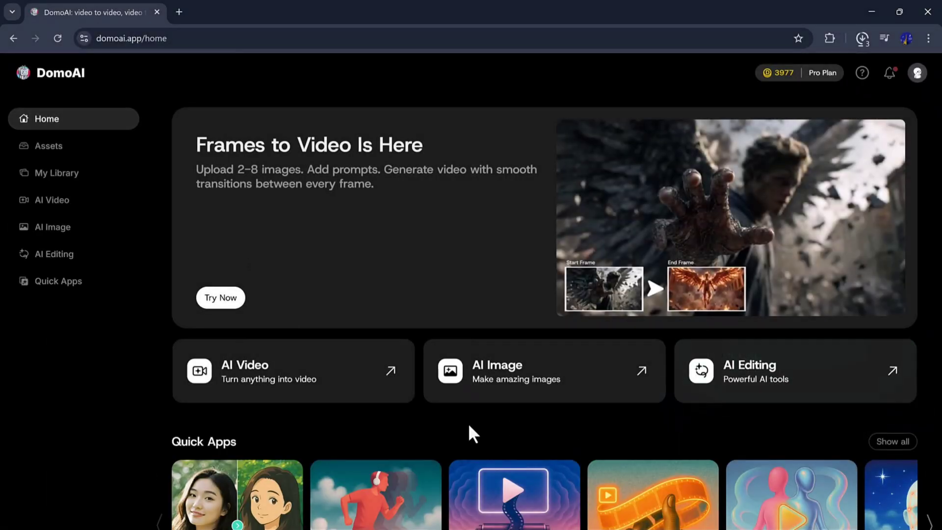
Scroll down the Home page past Quick Apps to the Inspirations grid
scroll(468, 427, "down", 10)
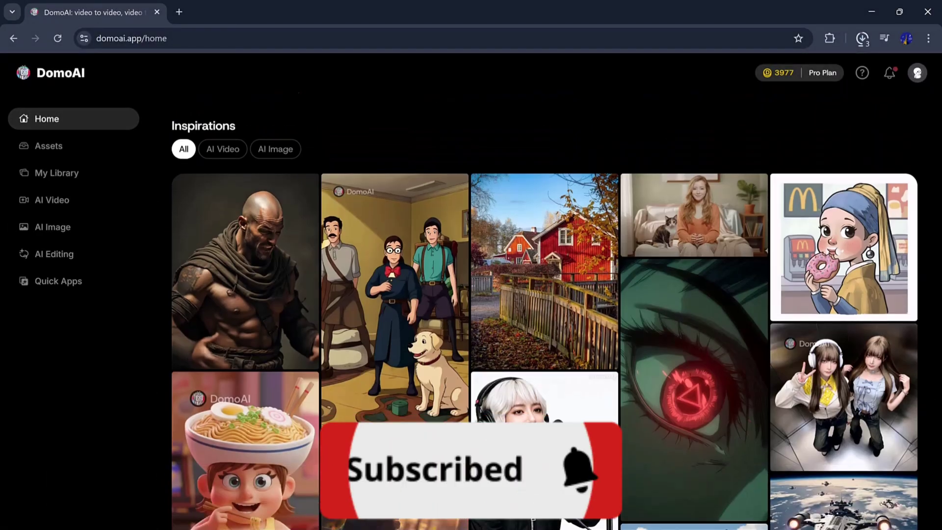
scroll(545, 309, "down", 15)
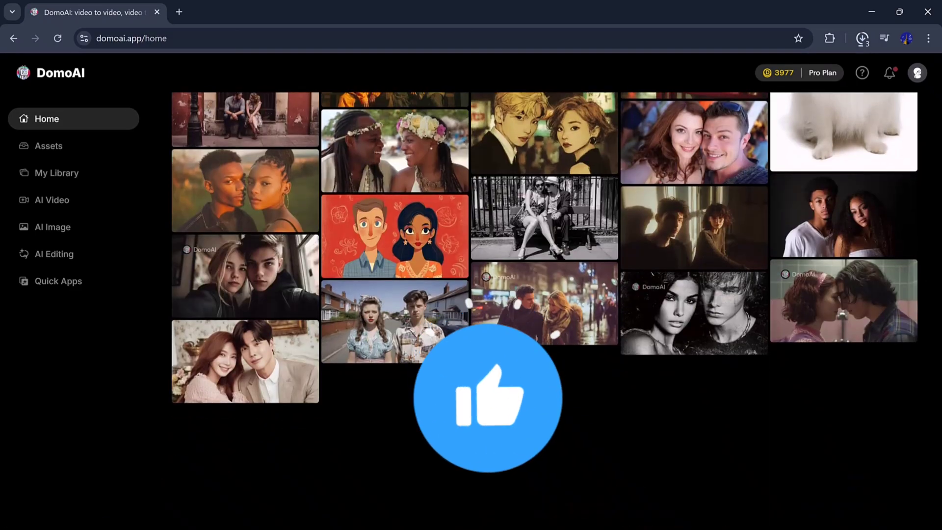